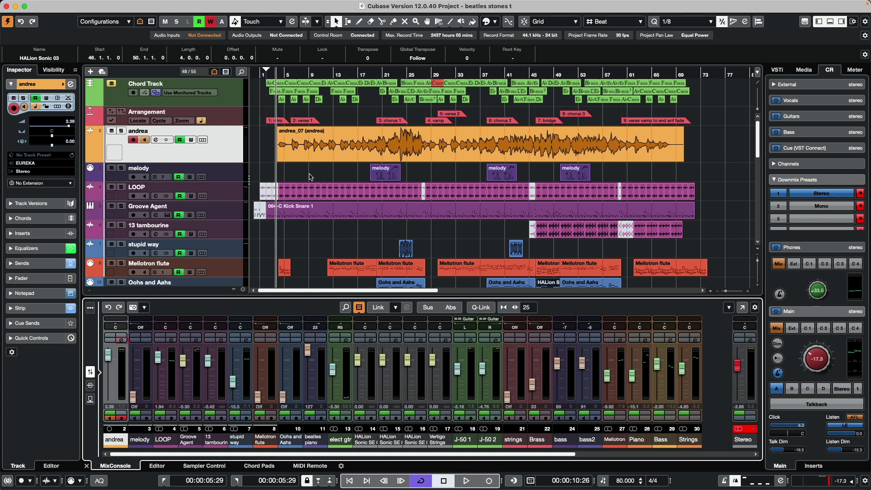
Play the project from the current position.
left_click(316, 143)
left_click(336, 182)
key("space")
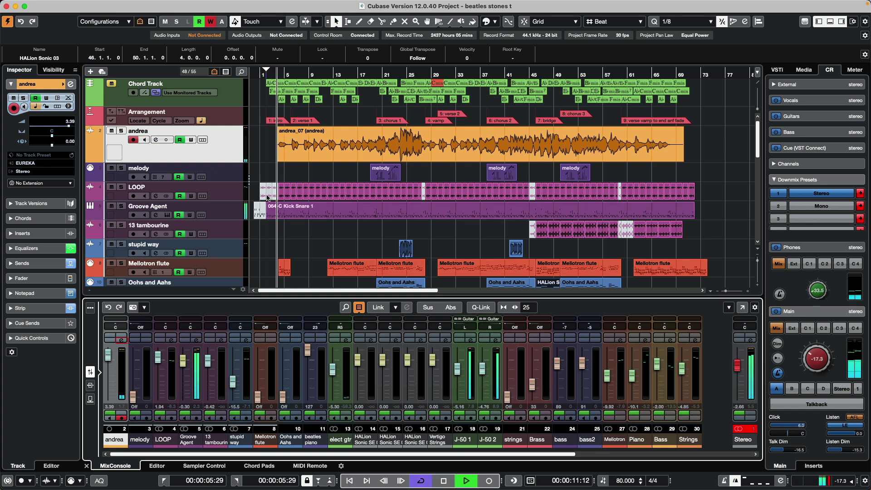
Unmute the muted events at the start of the LOOP track with the Mute tool, and return to the selection tool.
right_click(278, 181)
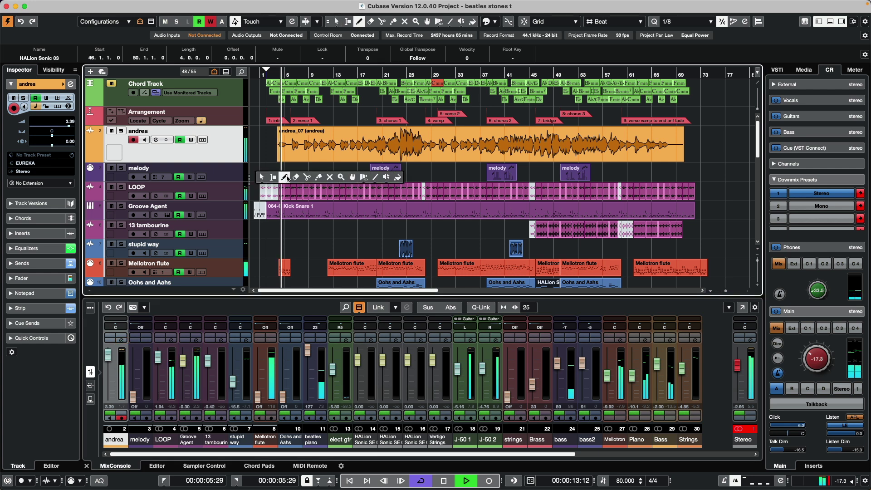
left_click(331, 176)
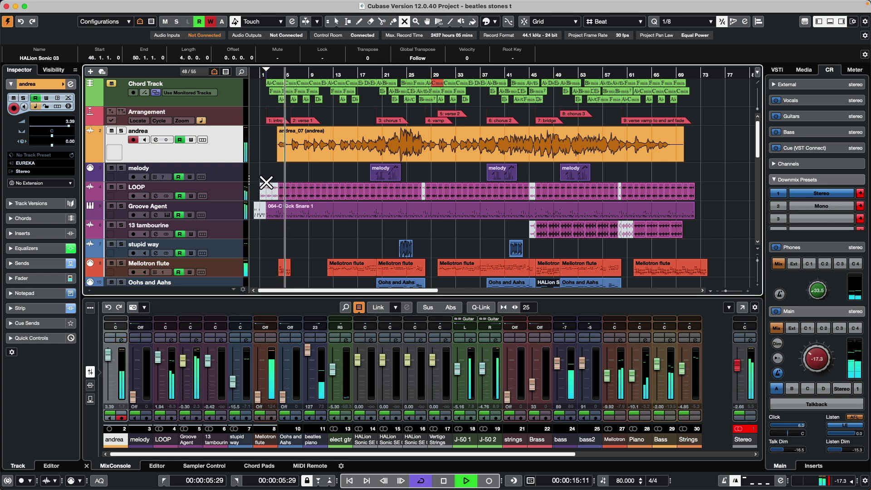
left_click_drag(261, 177, 275, 198)
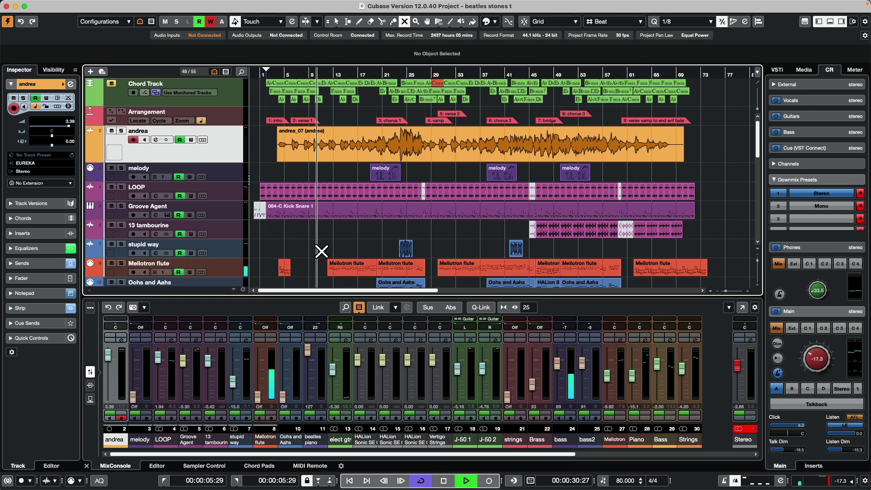
right_click(321, 250)
left_click(335, 246)
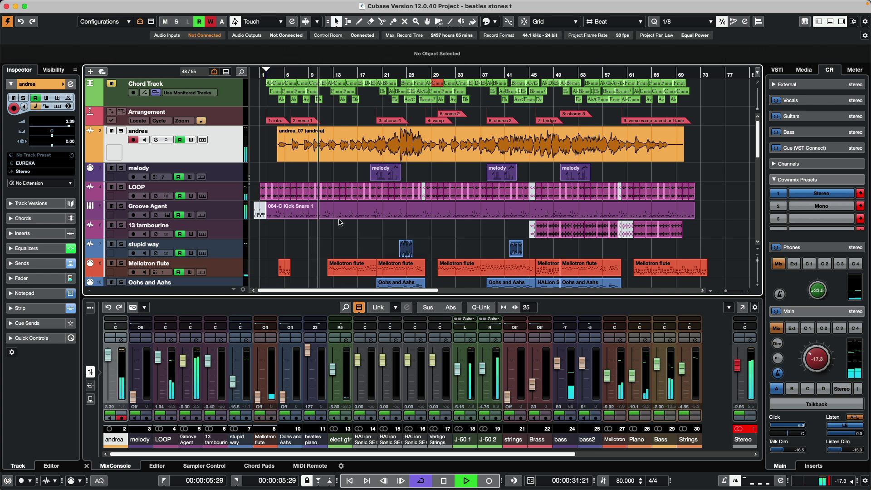
Lower the linked J-50 guitar faders to about -16 dB and add a fade-in about four bars long to the andrea event.
left_click_drag(482, 368, 482, 388)
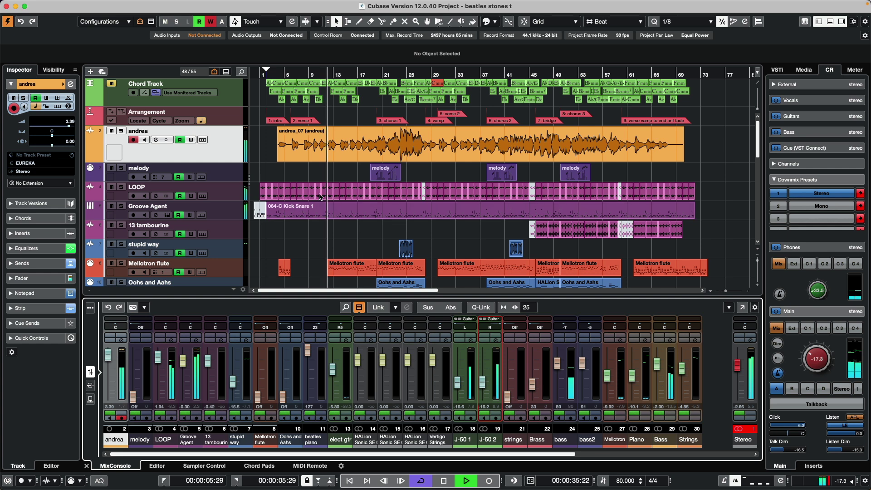
right_click(313, 167)
left_click(348, 163)
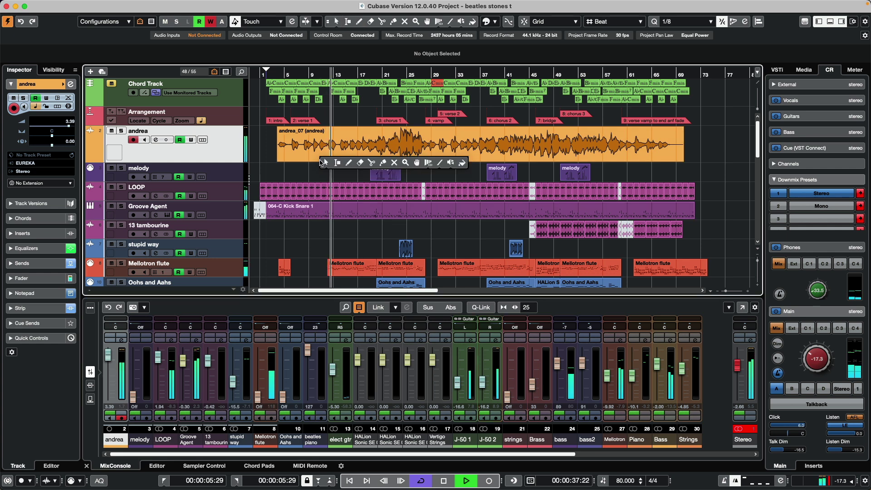
left_click(326, 163)
left_click(303, 159)
left_click_drag(278, 128, 304, 131)
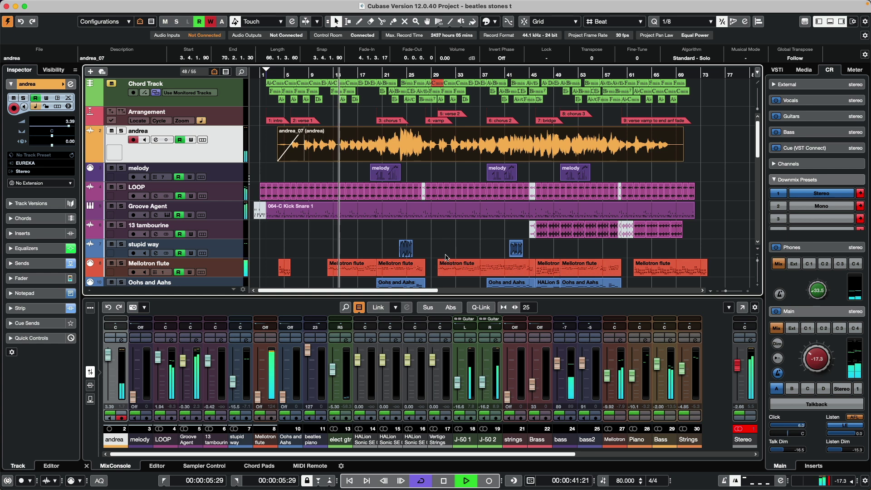
Set the andrea channel's fader to -0.61 and raise the linked J-50 guitar faders, with J-50 1 at 5.62.
left_click_drag(459, 384, 459, 372)
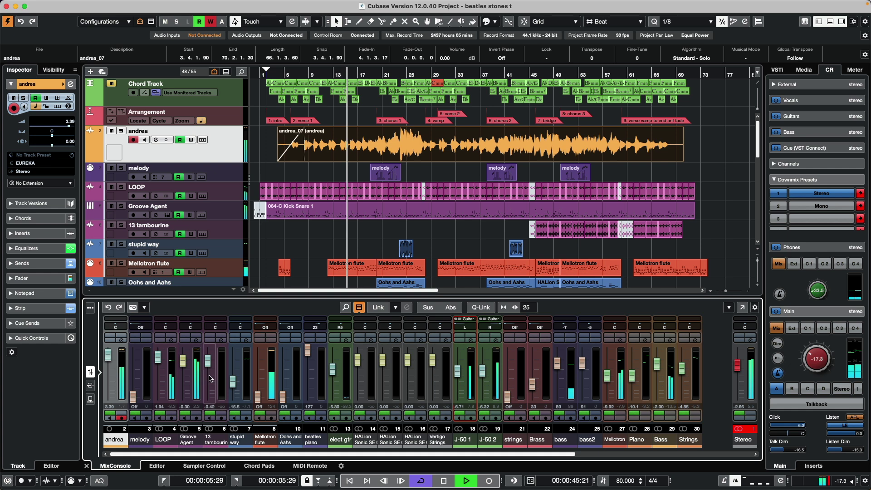
left_click_drag(109, 363, 108, 369)
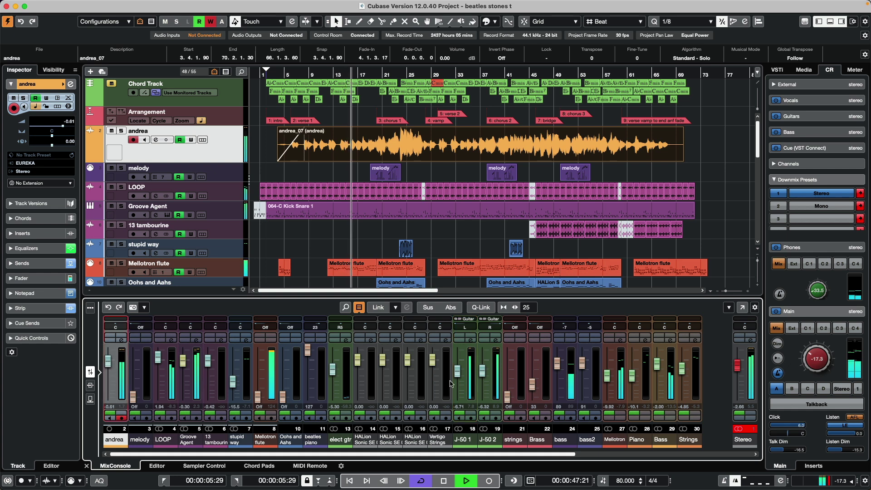
left_click_drag(459, 376, 458, 356)
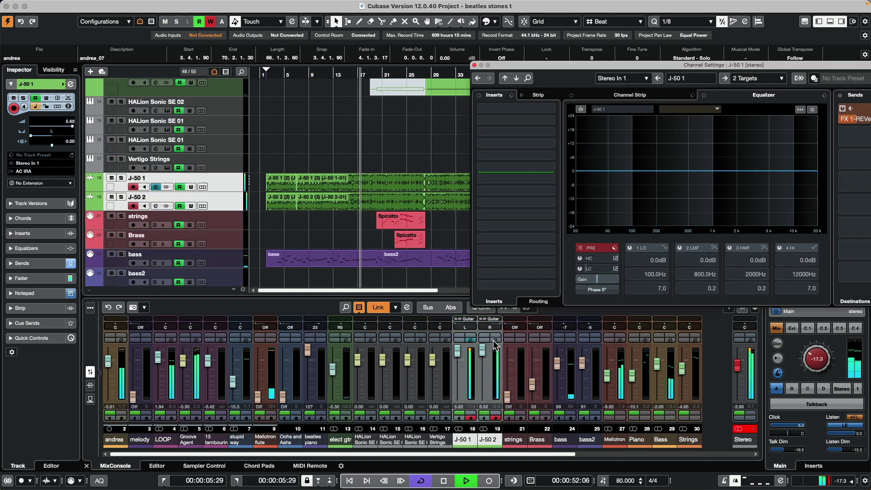
Cut the highs of the J-50 1 channel with EQ band 4 at about 1497 Hz and -12.4 dB.
left_click(470, 340)
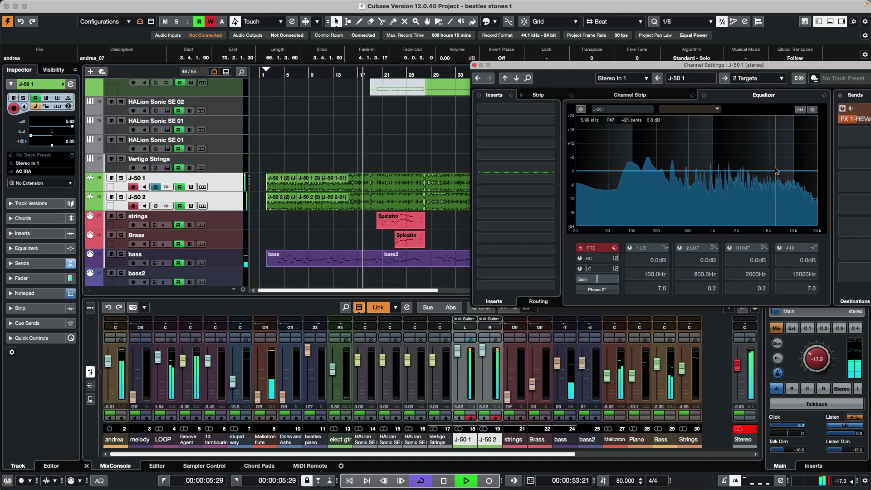
left_click_drag(799, 171, 727, 199)
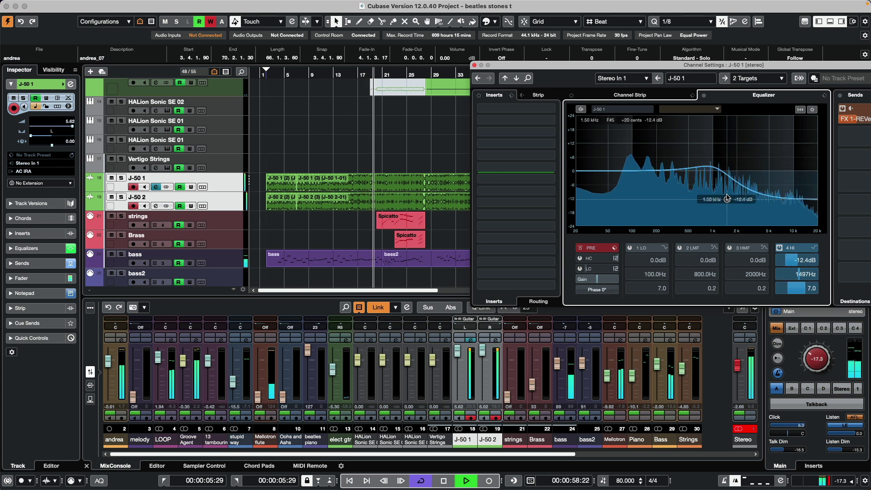
left_click(473, 65)
Lower the linked J-50 guitar faders, with J-50 1 at -3.89, and pan the andrea channel fully left.
scroll(380, 172, "up", 5)
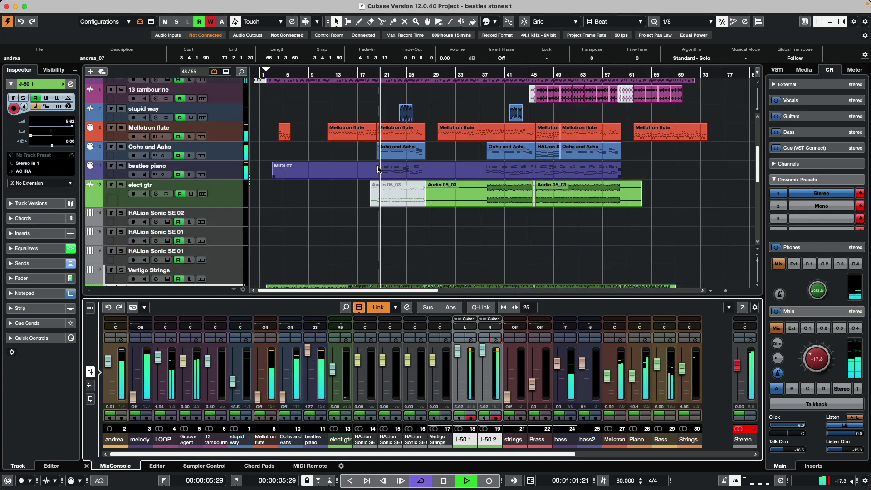
left_click_drag(482, 358, 482, 375)
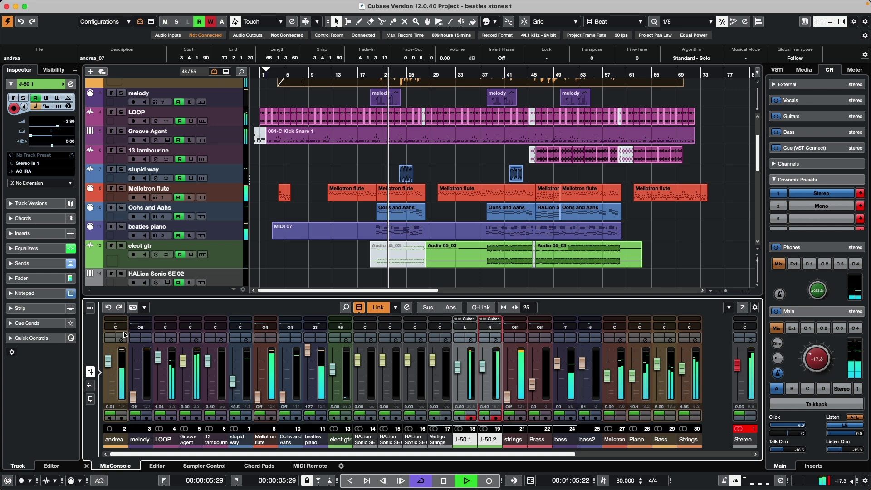
mouse_move(117, 327)
left_mouse_down()
mouse_move(128, 326)
mouse_move(104, 327)
left_mouse_up()
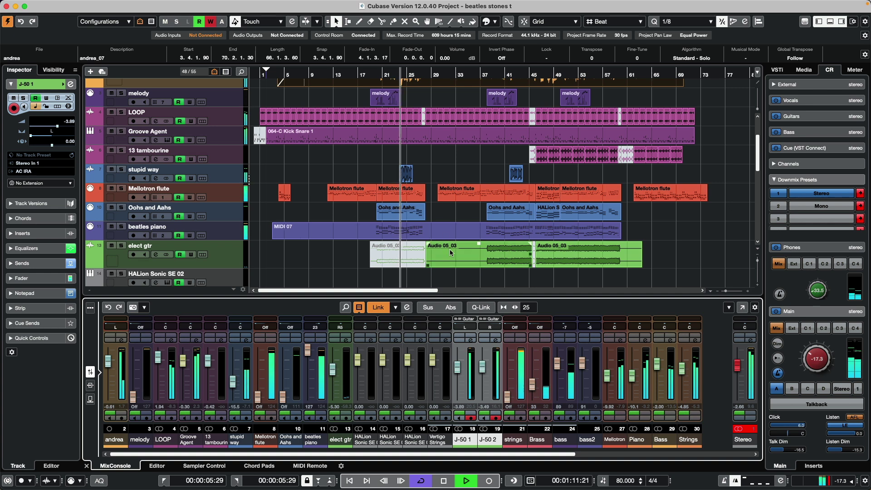
Delete the tambourine, stupid way, Mellotron flute and Oohs and Aahs events between bars 29 and 50, and copy the bar-50 flute and Oohs events to about bar 29.
right_click(463, 156)
left_click(463, 157)
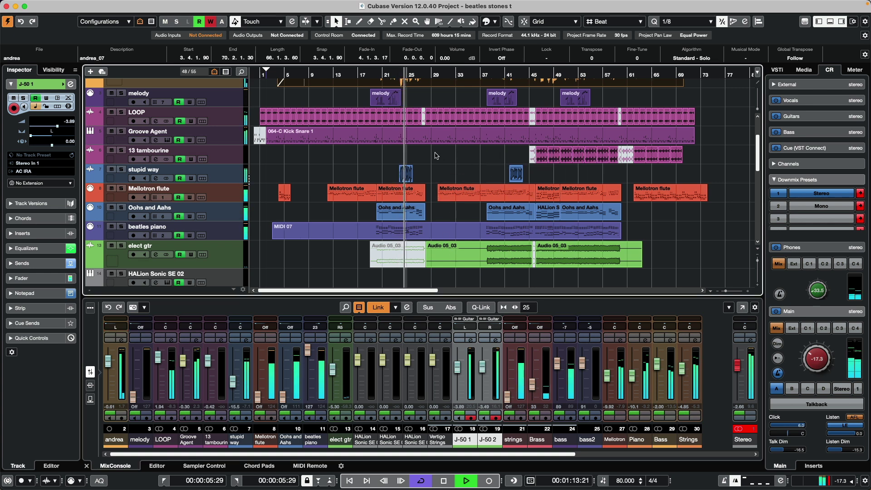
left_click_drag(437, 151, 549, 215)
key("Delete")
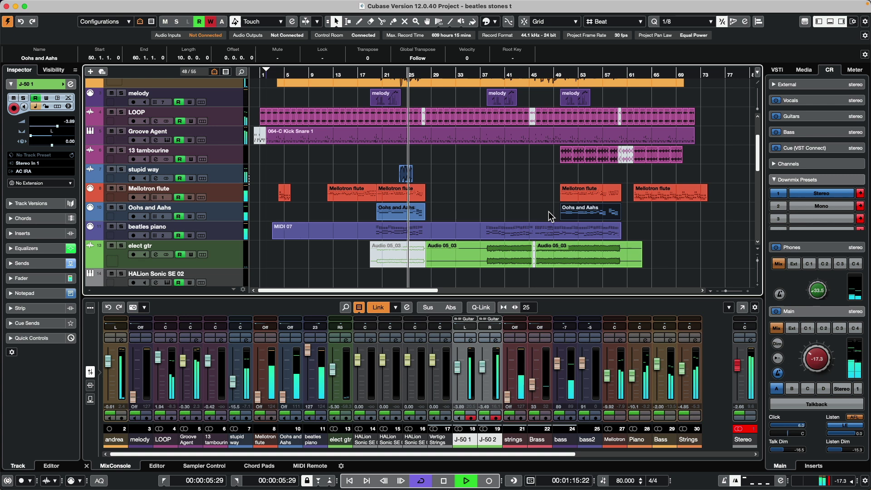
left_click_drag(550, 174, 486, 201)
scroll(453, 161, "up", 5)
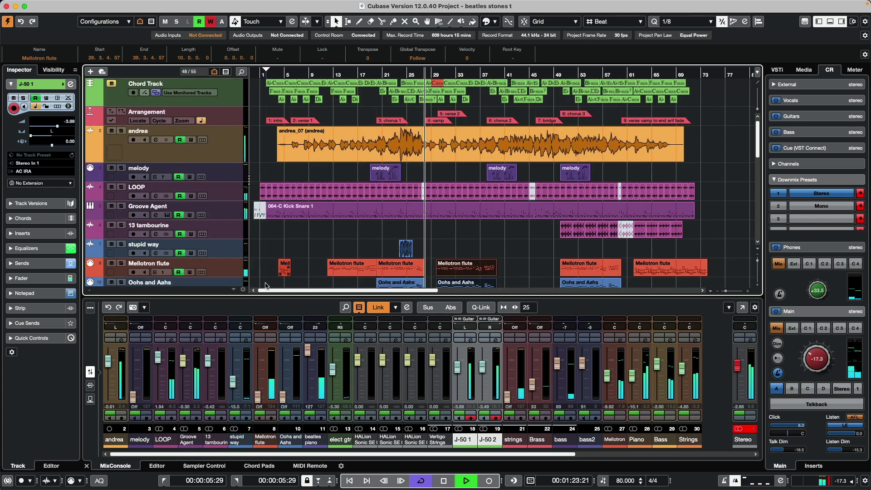
Insert the MonoDelay effect in the first insert slot of the andrea channel.
left_click(121, 340)
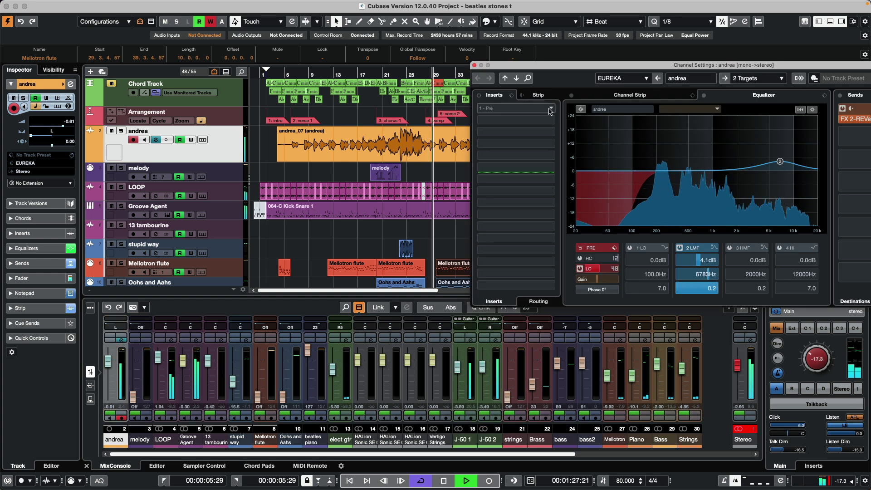
left_click(516, 108)
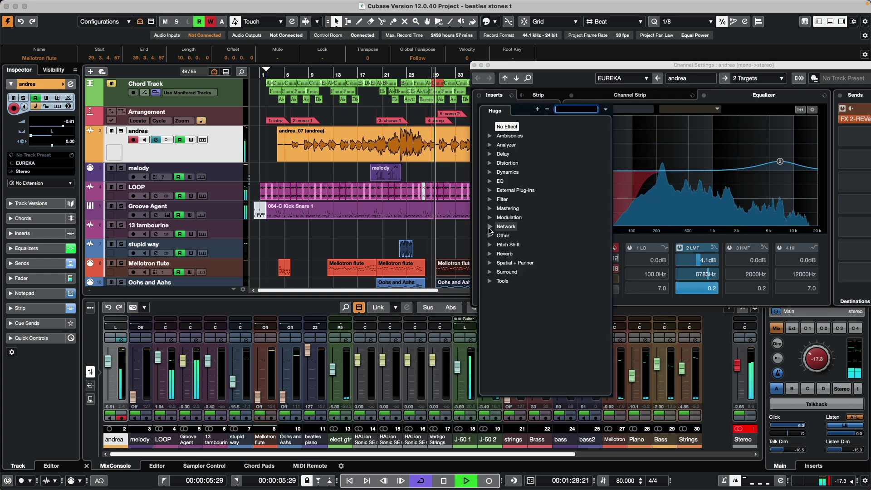
left_click(502, 153)
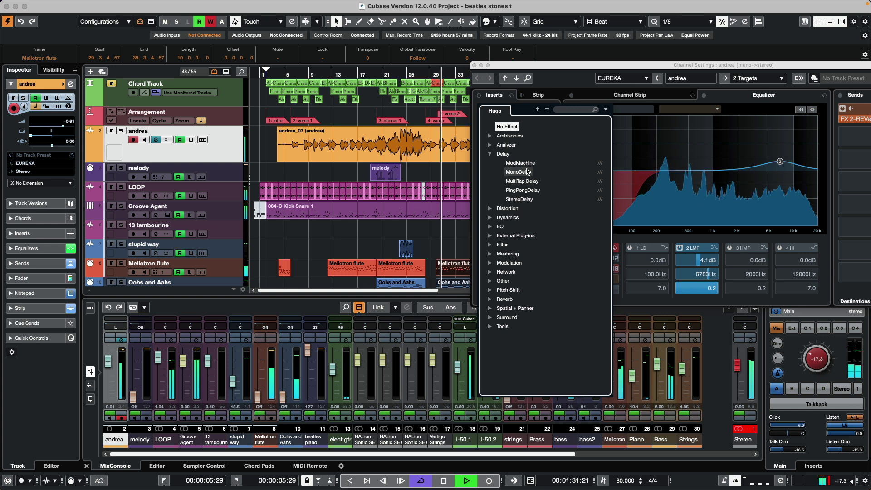
left_click(518, 172)
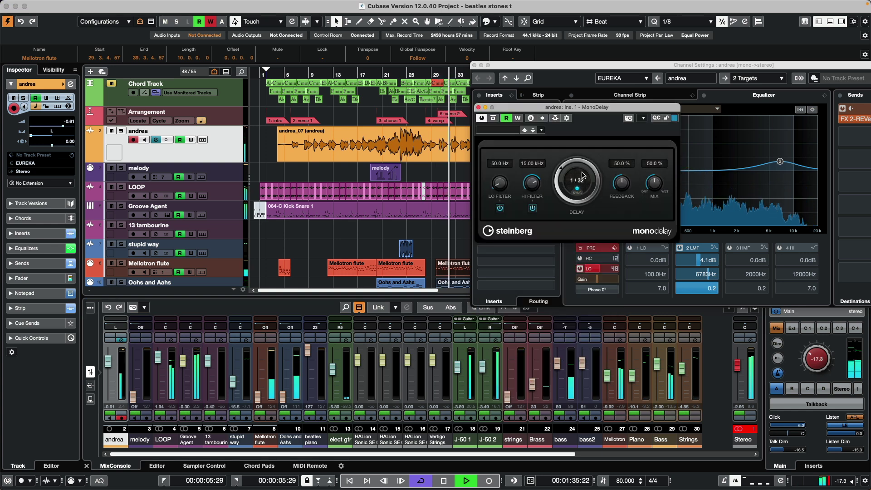
Adjust the MonoDelay to 35.5% feedback, 78.5% mix, and a high filter of 19.51 kHz, and raise its low filter.
left_click_drag(577, 181, 564, 173)
left_click_drag(621, 184, 657, 162)
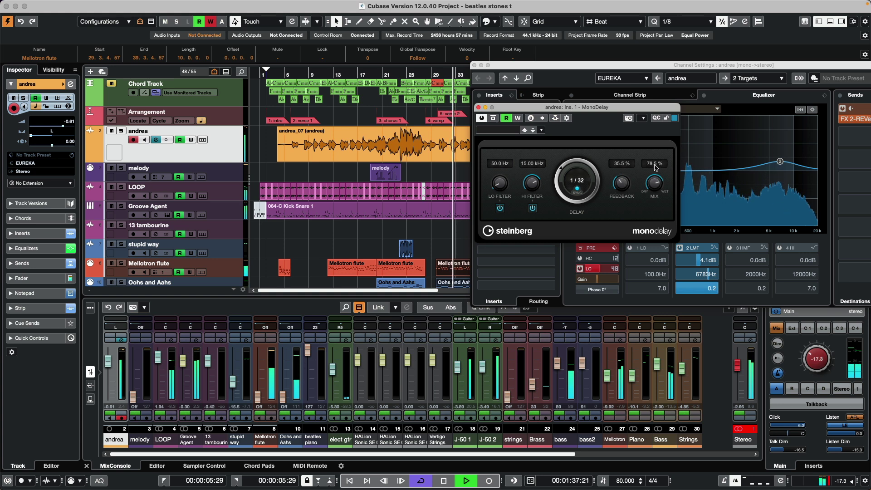
left_click_drag(533, 183, 534, 163)
scroll(534, 165, "up", 1)
scroll(500, 164, "up", 5)
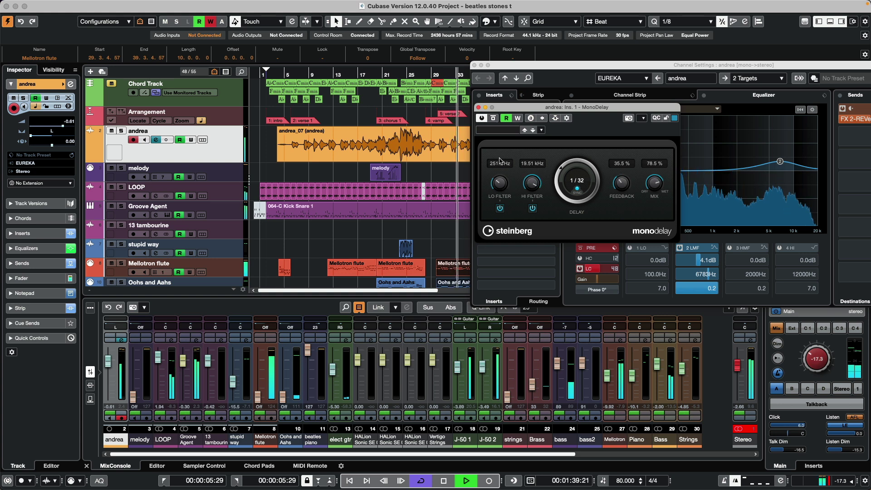
left_click(478, 107)
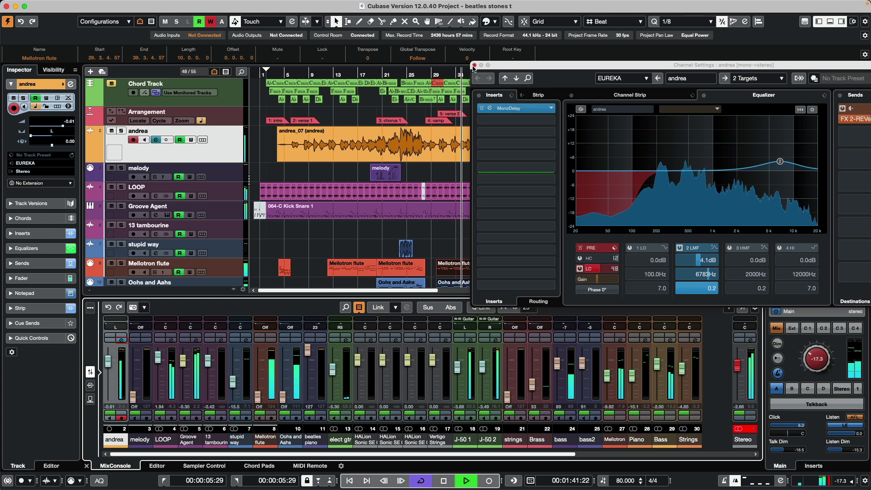
left_click(475, 65)
Set the 13 tambourine fader to -2.94 and the stupid way fader to -2.88.
mouse_move(232, 381)
left_mouse_down()
mouse_move(207, 368)
mouse_move(233, 365)
left_mouse_up()
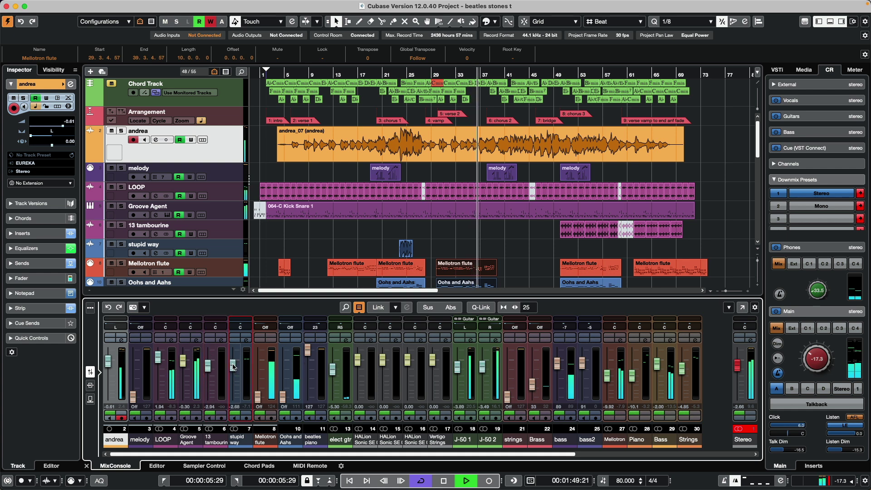
Move the middle melody event, the LOOP events around bars 28 to 45 and the Groove Agent part two bars earlier.
left_click_drag(432, 172, 486, 213)
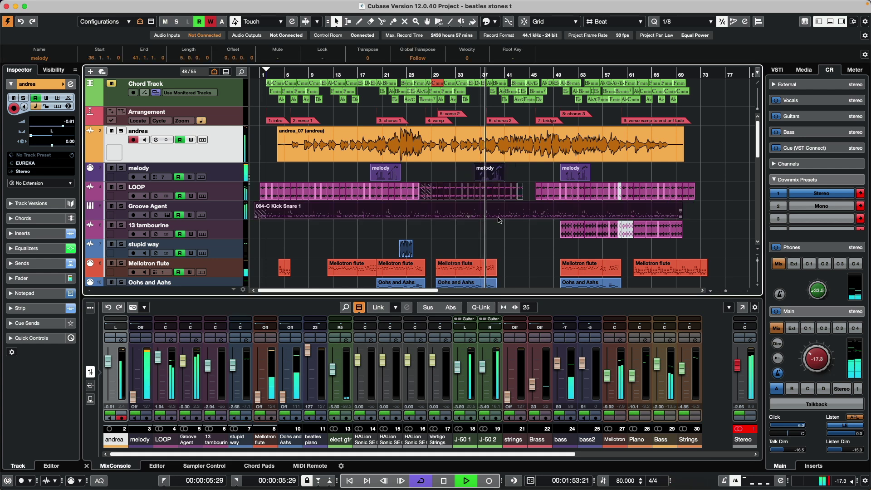
Stop playback and lower the linked J-50 faders and the three HALion Sonic SE faders, with channels 15 and 16 at -23.3 and -11.2.
key("space")
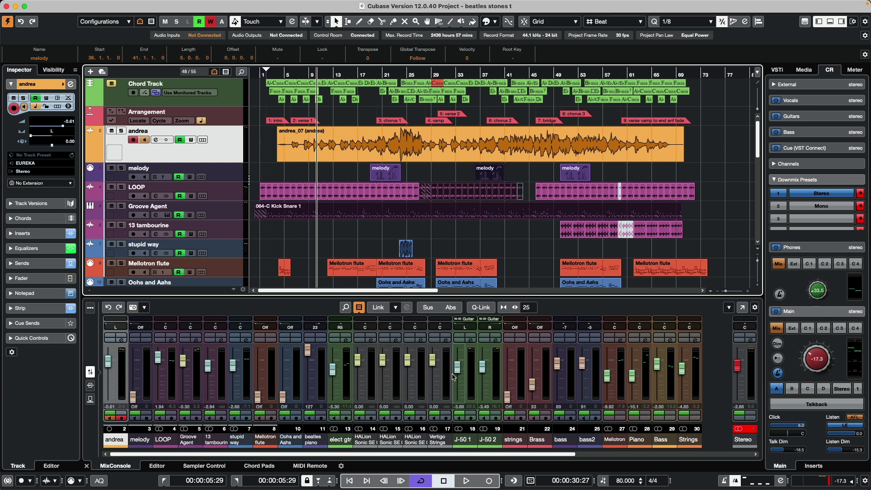
left_click(453, 375)
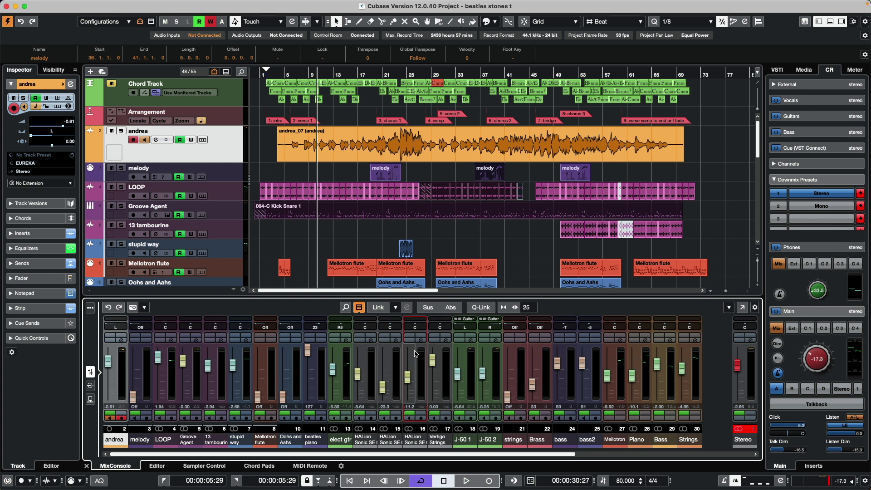
Undo the event edits back to the original arrangement.
key("super+z")
key("super+z")
key("super+z")
key("super+z")
key("super+z")
key("super+z")
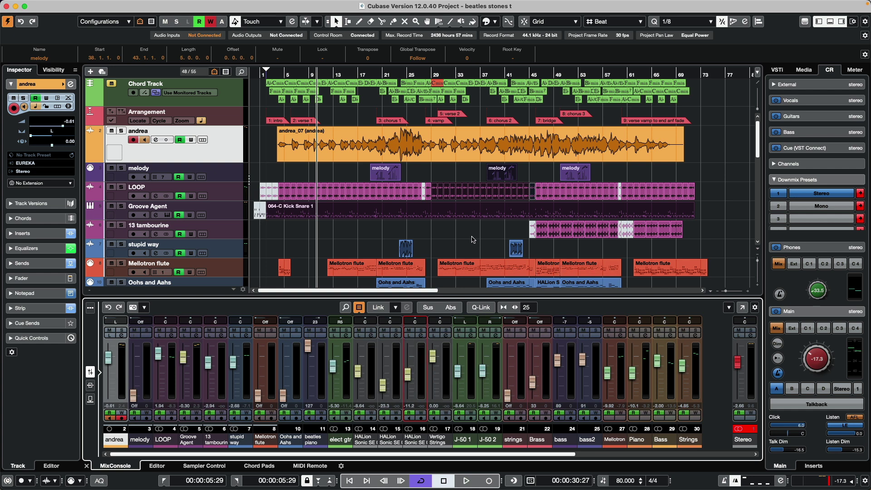
Redo all the undone event edits in the arrangement.
key("super+shift+z")
key("super+shift+z")
key("super+shift+z")
key("super+shift+z")
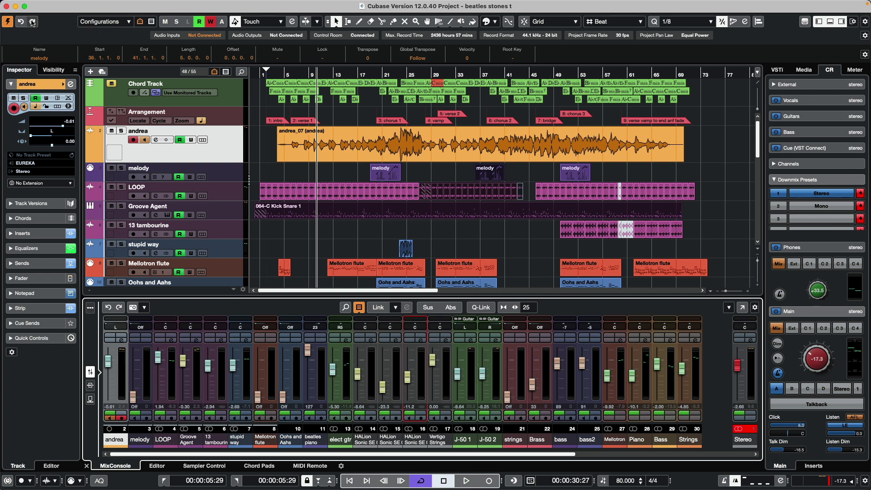
left_click(32, 21)
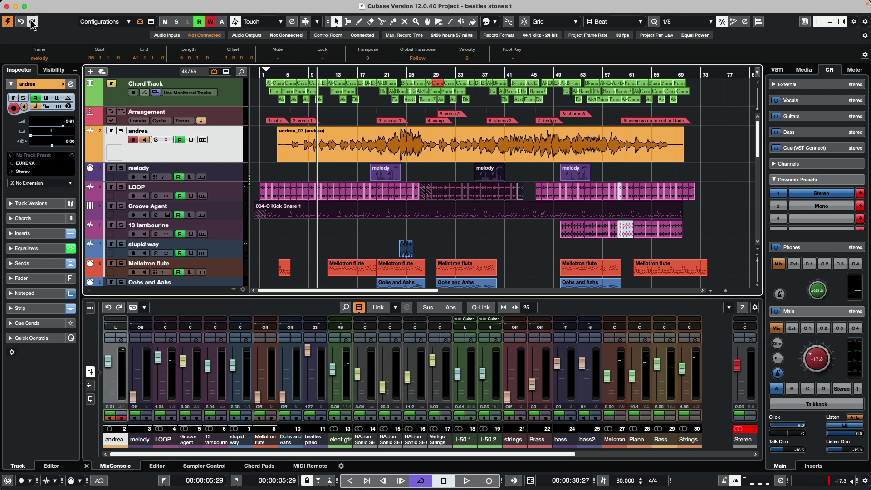
Undo the event moves, copies, deletions and LOOP unmuting again using the project's undo history.
left_click(21, 22)
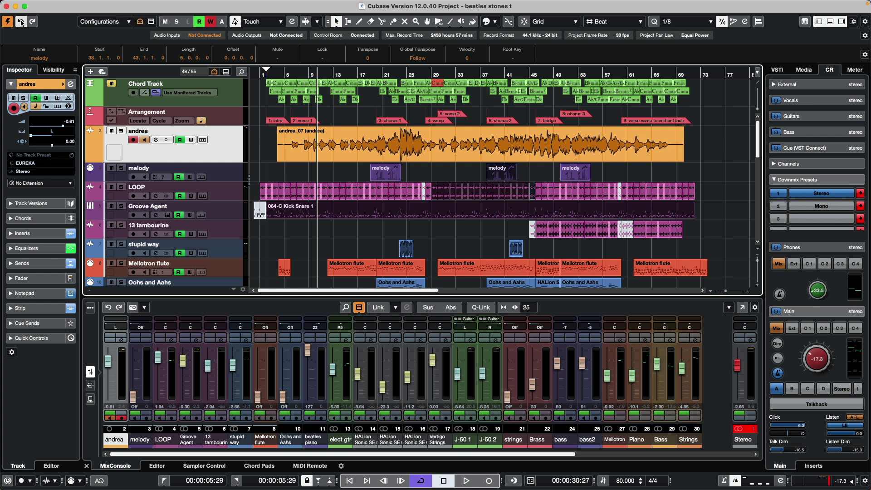
left_click(21, 22)
left_click(33, 22)
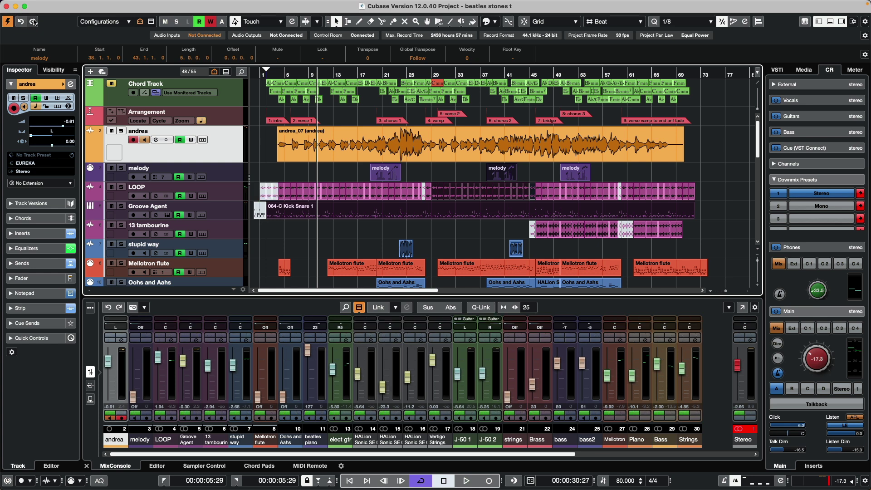
Redo the arrangement edits and roll back every Edit History entry, including Create Link Group, closing the history window.
left_click(33, 22)
left_click(33, 21)
left_click(33, 21)
left_click(33, 21)
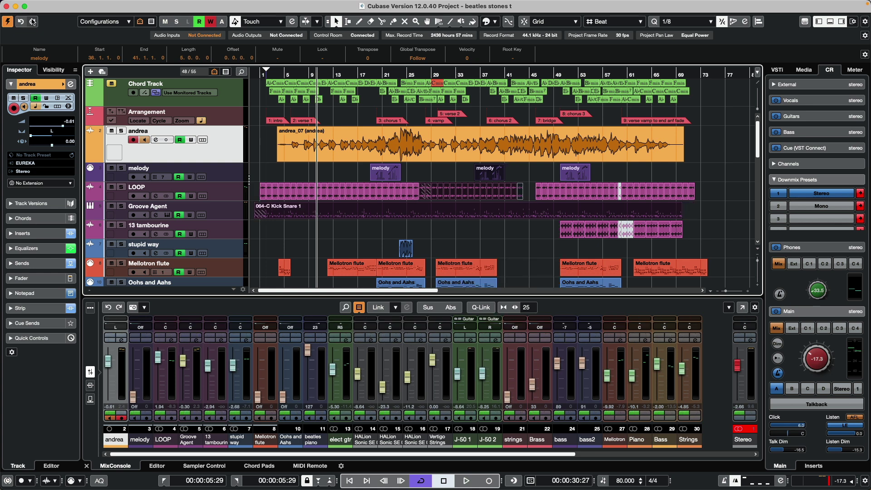
mouse_move(117, 4)
left_click(81, 5)
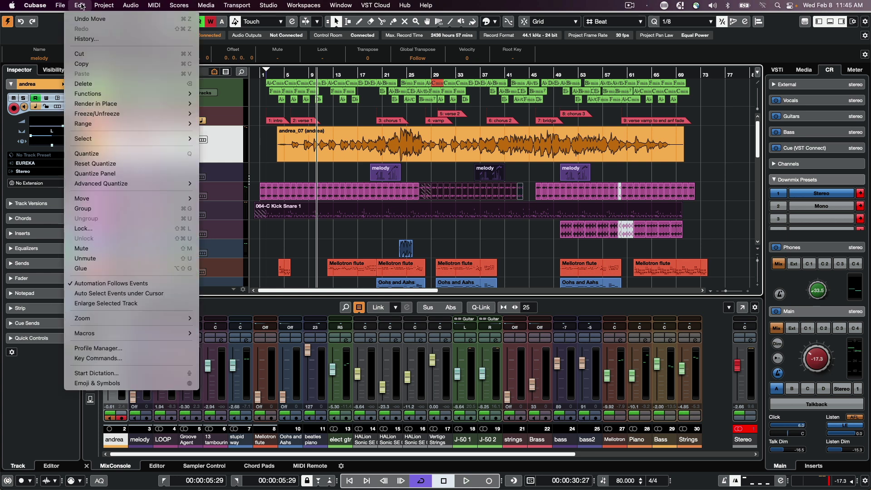
left_click(97, 39)
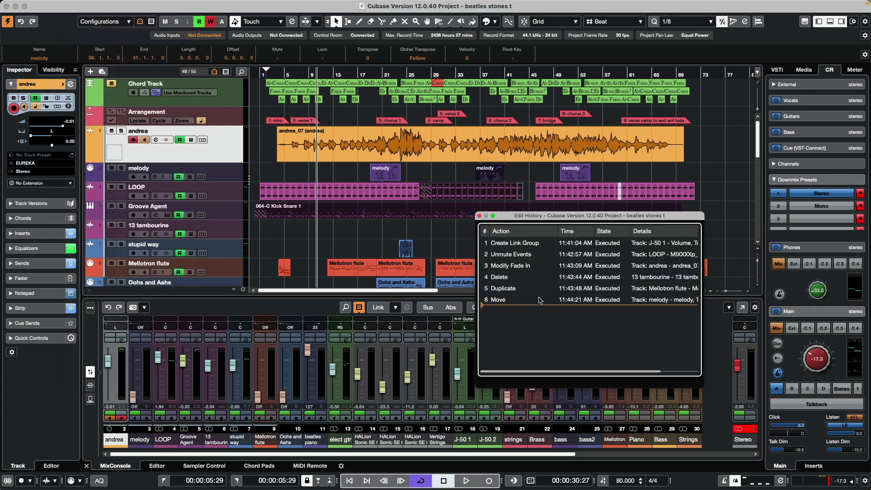
mouse_move(539, 300)
left_mouse_down()
mouse_move(539, 252)
mouse_move(543, 312)
mouse_move(540, 250)
mouse_move(528, 319)
mouse_move(536, 237)
left_mouse_up()
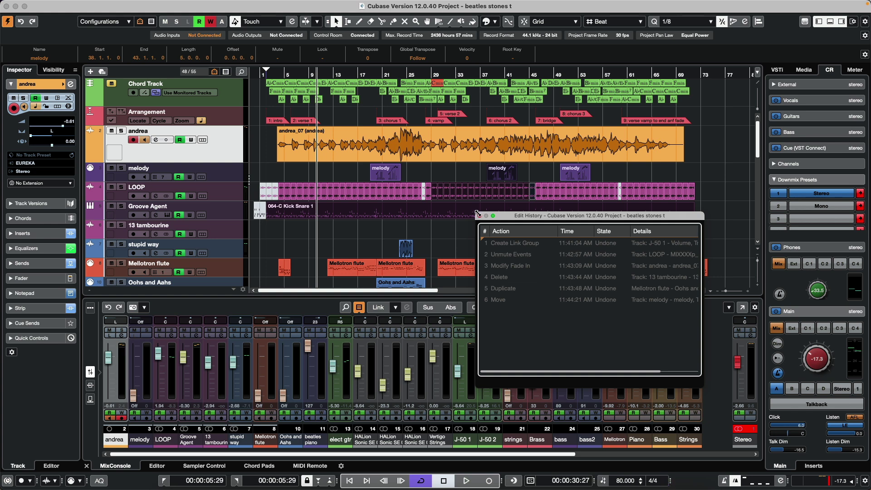
left_click(479, 215)
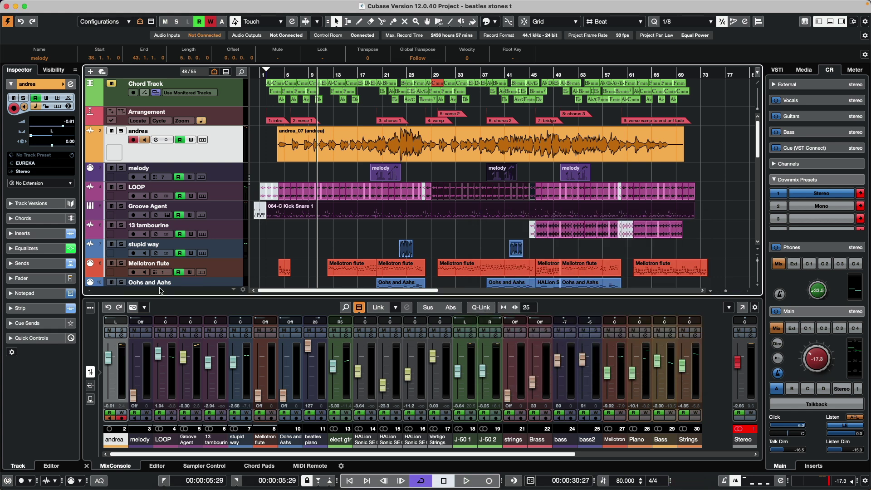
Undo and redo the HALion Sonic SE fader changes in the mixer, with the andrea channel settings open.
left_click(109, 309)
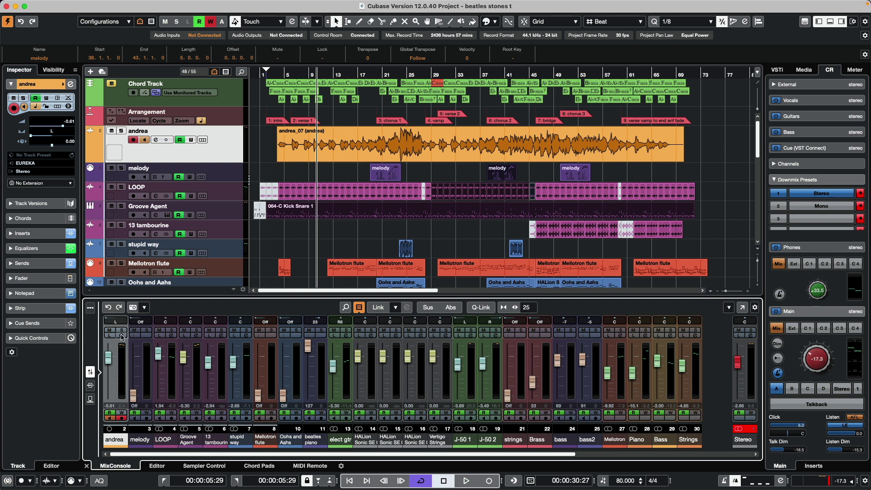
left_click(121, 335)
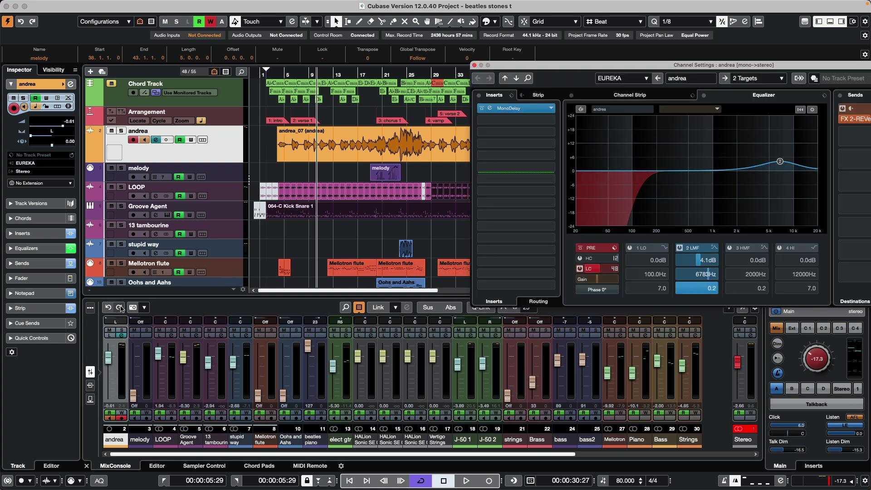
left_click(120, 308)
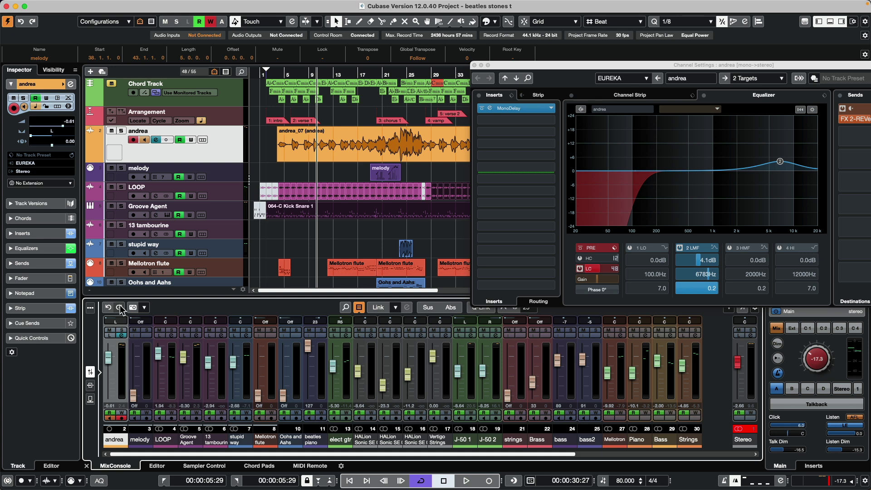
Open andrea's MonoDelay editor and undo the mixer changes back past the plug-in insertion, pan and fader edits, closing the channel settings.
left_click(539, 108)
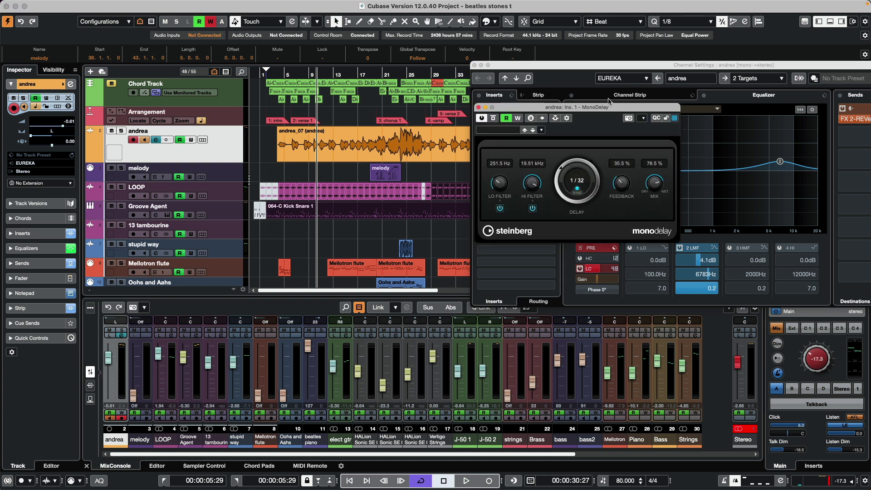
left_click_drag(603, 107, 652, 187)
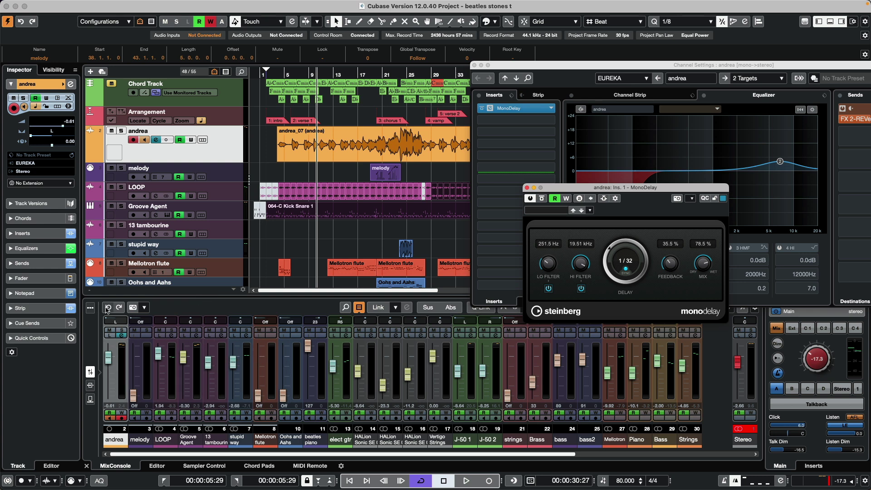
left_click(109, 308)
left_click(109, 307)
left_click(109, 307)
left_click(109, 307)
left_click(109, 307)
left_click(109, 308)
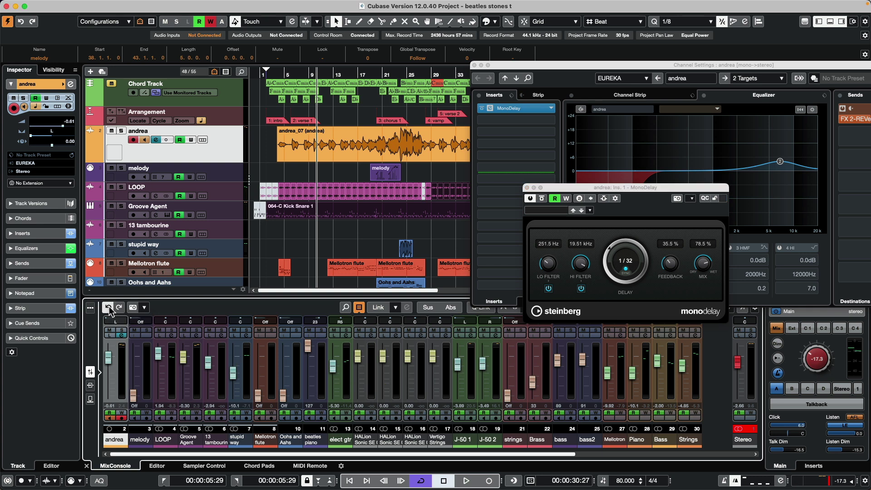
left_click(109, 309)
left_click(109, 309)
left_click(109, 309)
left_click(109, 309)
left_click(109, 309)
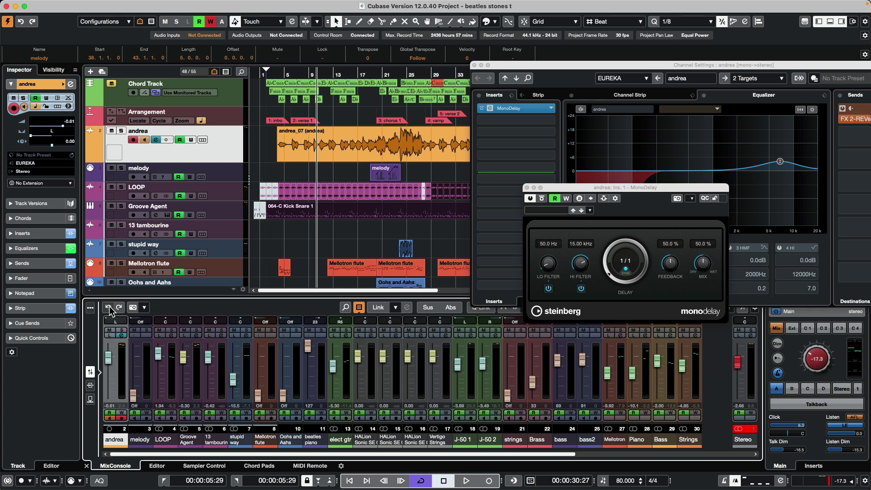
left_click(108, 310)
left_click(109, 309)
left_click(109, 309)
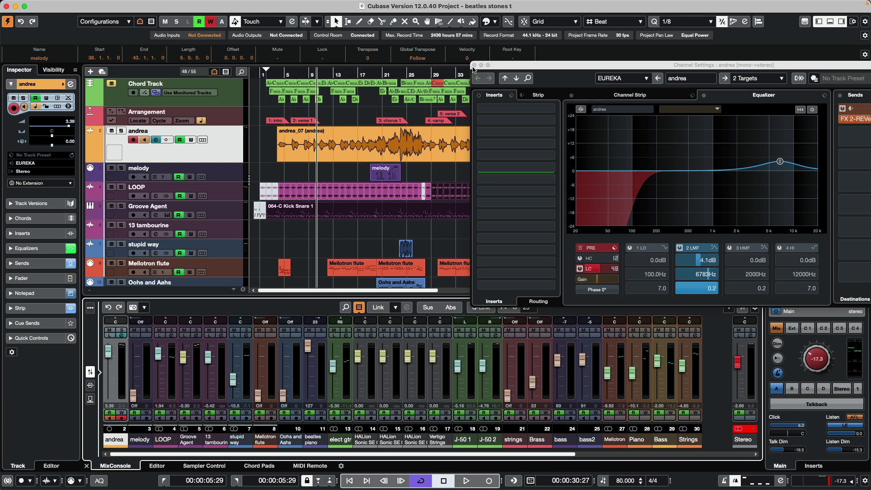
left_click(474, 65)
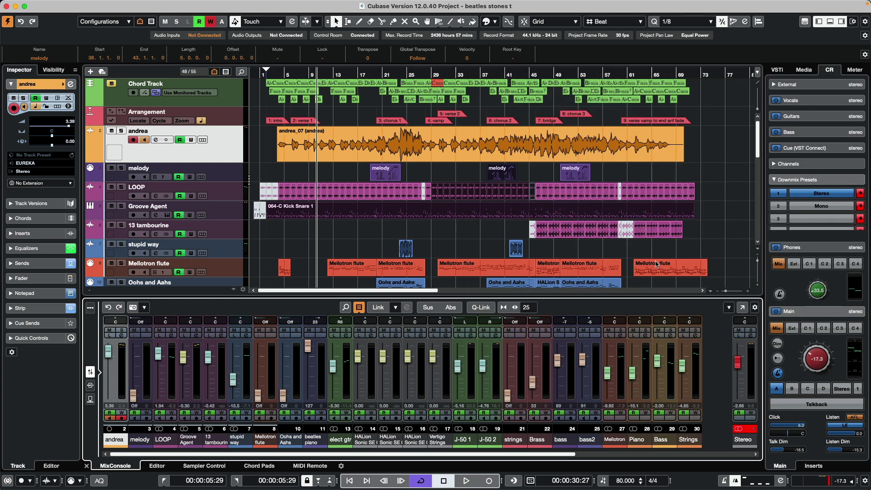
Examine the mixer's own change history in a separate MixConsole window and close that window.
left_click(744, 310)
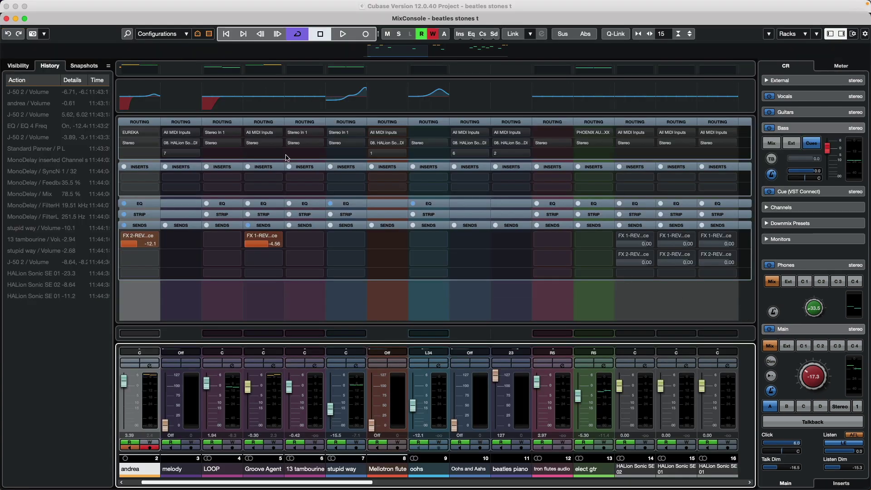
left_click(18, 66)
left_click(50, 65)
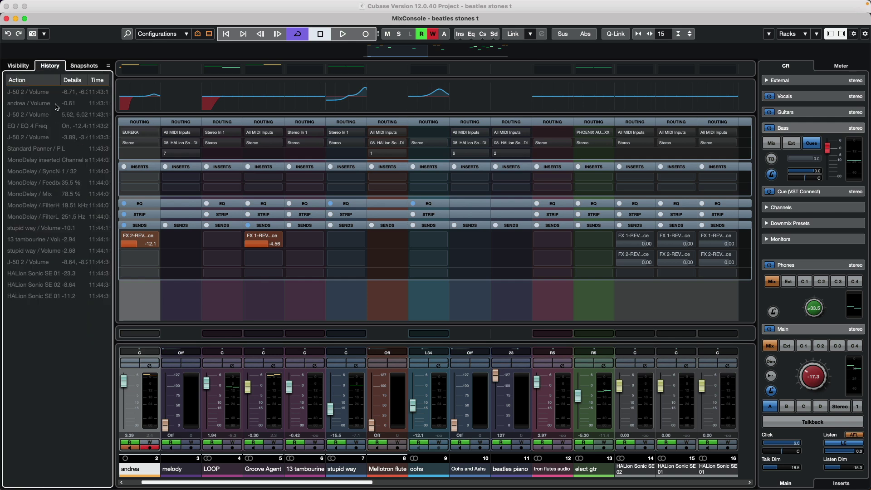
mouse_move(53, 94)
left_mouse_down()
mouse_move(29, 307)
mouse_move(40, 113)
mouse_move(42, 99)
mouse_move(28, 301)
mouse_move(43, 132)
mouse_move(36, 302)
mouse_move(58, 87)
left_mouse_up()
left_click(6, 18)
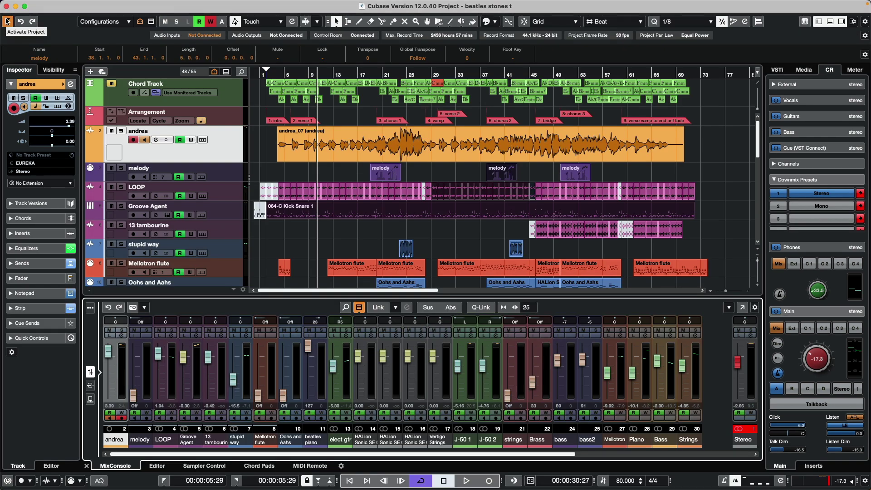